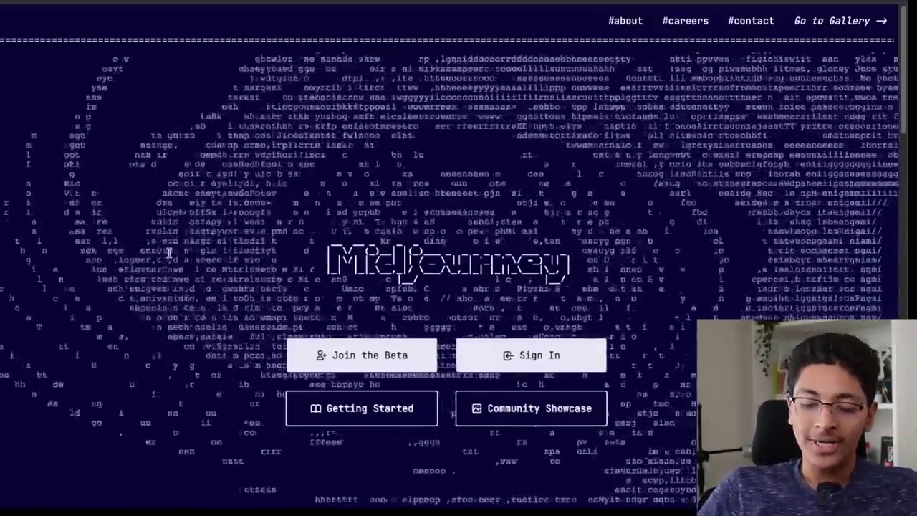
# Browse the Midjourney homepage, then open a new tab and switch to the Midjourney Discord server
pyautogui.scroll(-2, 170, 250)
pyautogui.scroll(-2, 169, 251)
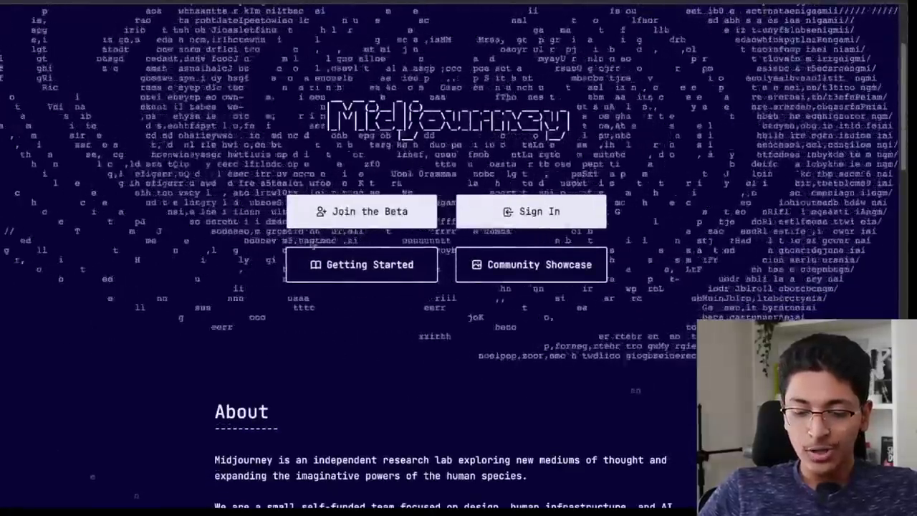
pyautogui.scroll(4, 365, 209)
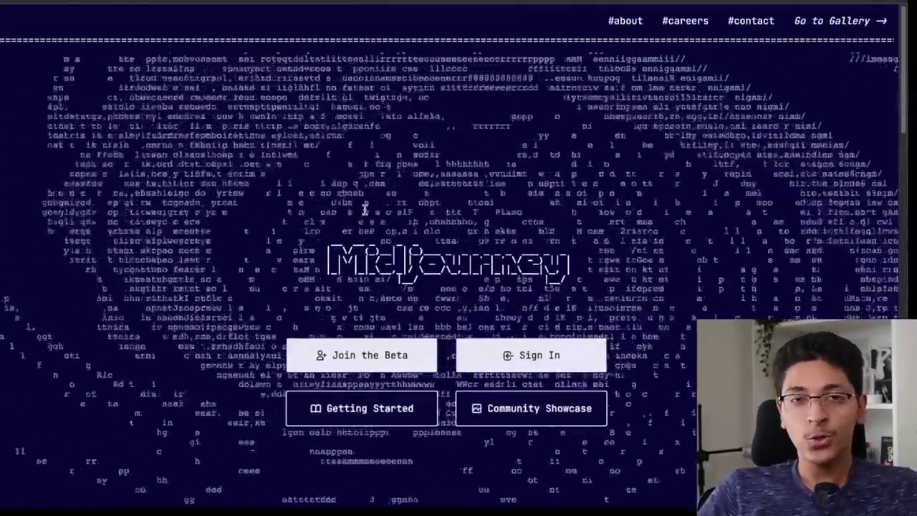
pyautogui.scroll(-2, 365, 209)
pyautogui.scroll(-2, 365, 207)
pyautogui.scroll(4, 429, 143)
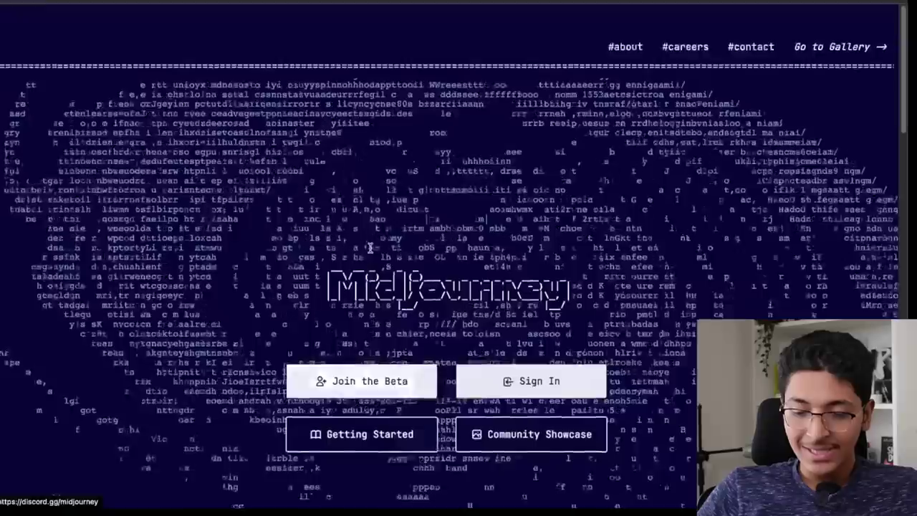
pyautogui.scroll(-1, 489, 101)
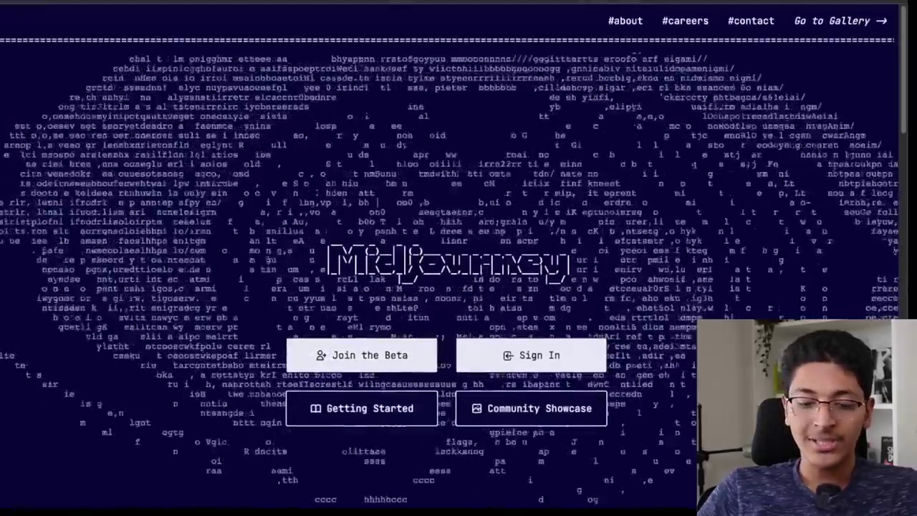
pyautogui.hotkey('ctrl', 't')
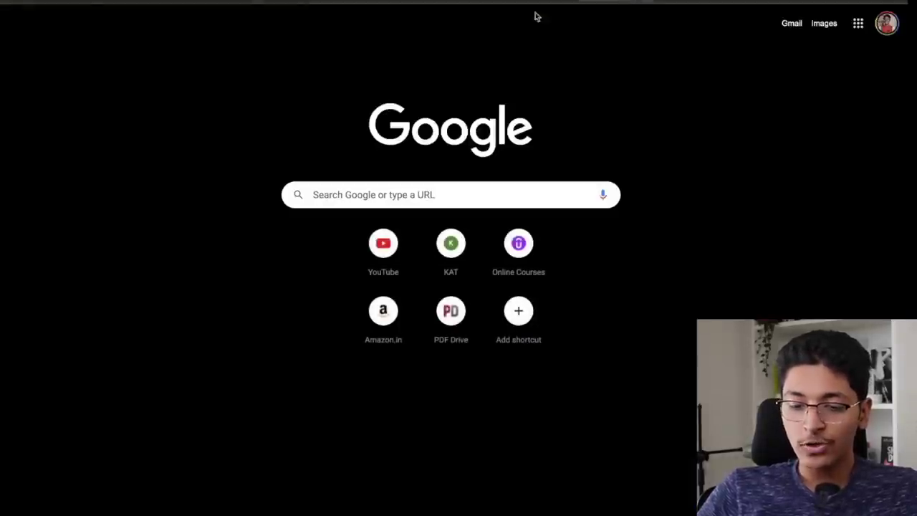
pyautogui.hotkey('alt', 'Tab')
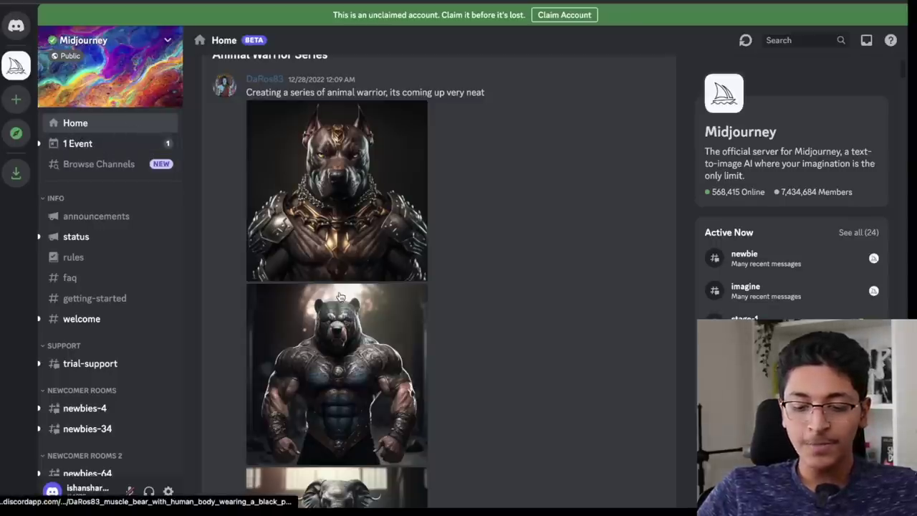
# View the armoured warrior image from the Home feed enlarged, then close it
pyautogui.scroll(-15, 347, 279)
pyautogui.scroll(-15, 340, 296)
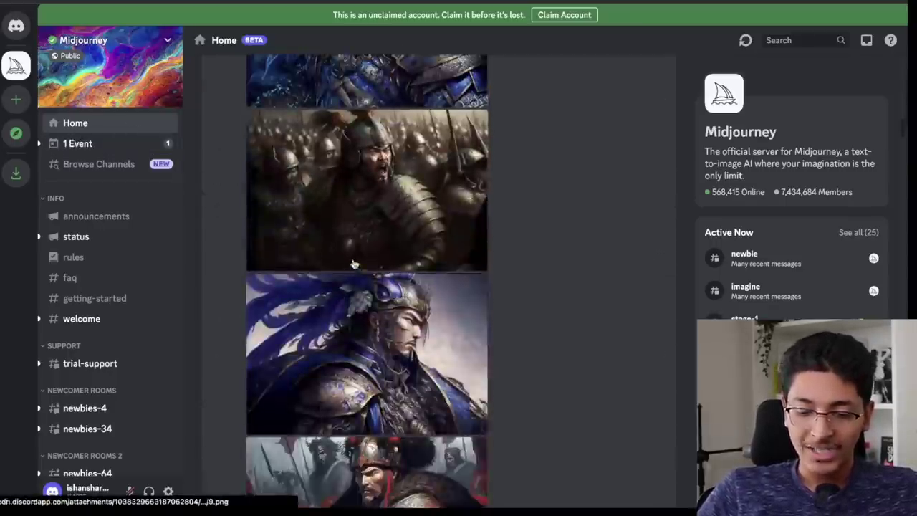
pyautogui.click(353, 264)
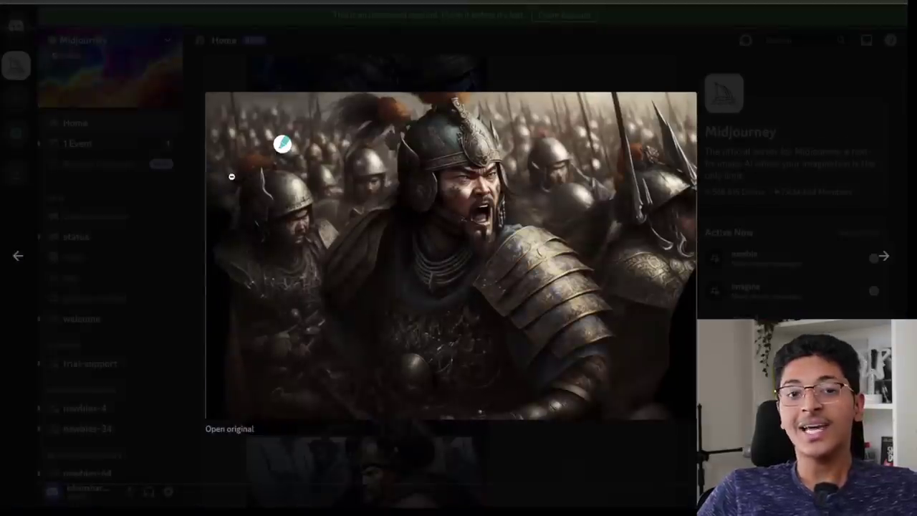
pyautogui.click(133, 160)
# Open the #newbies-4 channel and scroll to its latest posts
pyautogui.scroll(-2, 113, 384)
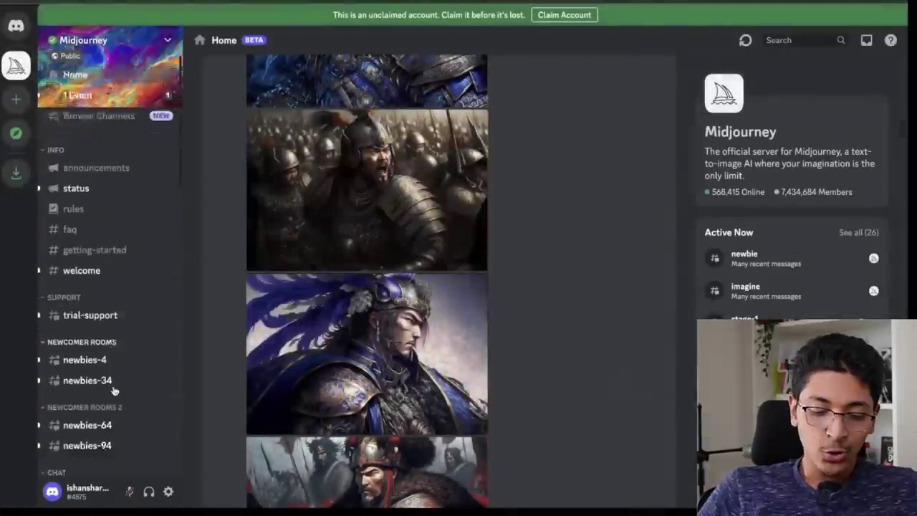
pyautogui.click(113, 334)
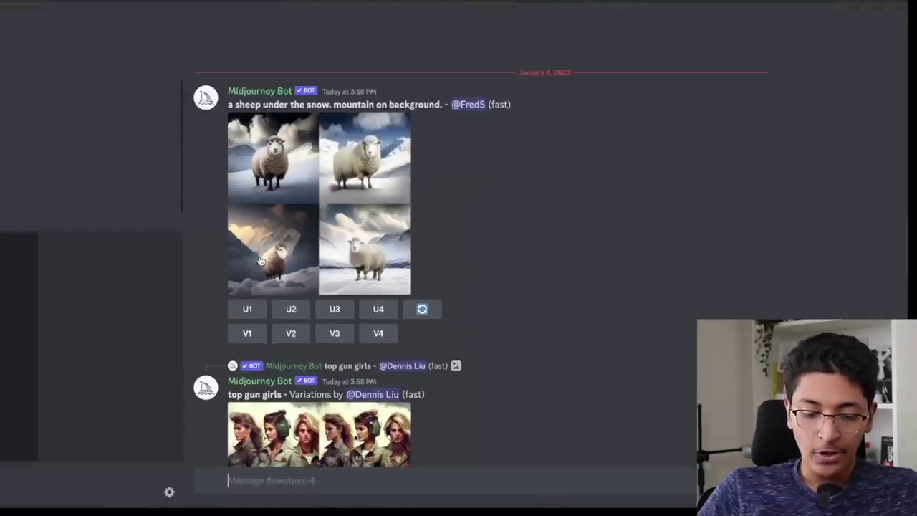
pyautogui.scroll(-20, 448, 420)
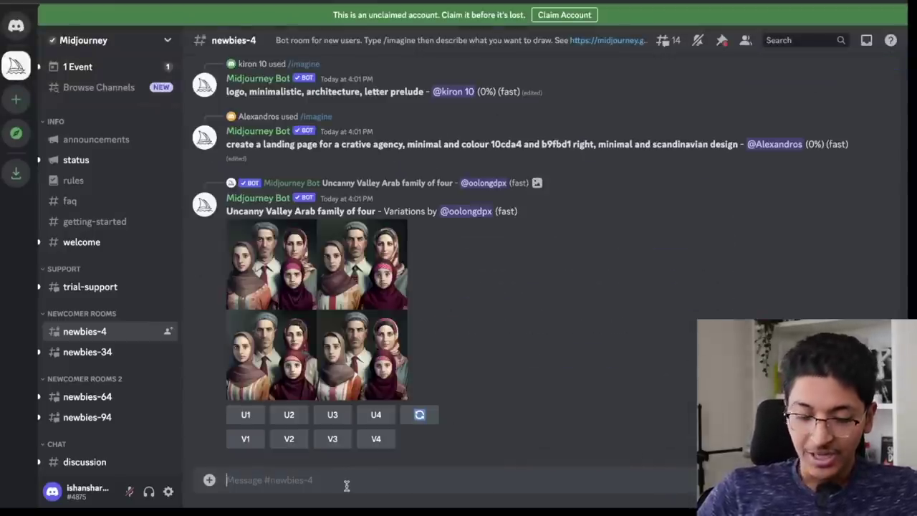
# Submit /imagine with the prompt 'brain with legs and arms cycling a bicyle look'
pyautogui.write('/im')
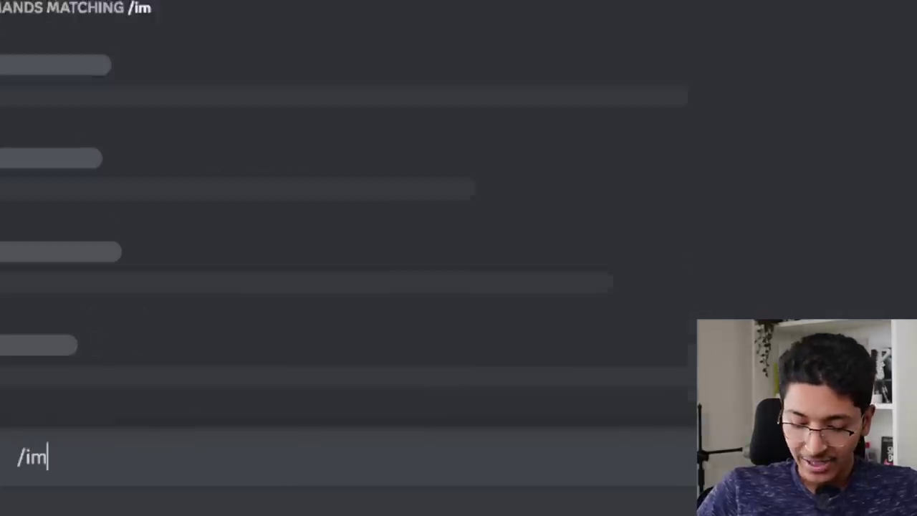
pyautogui.write('agine')
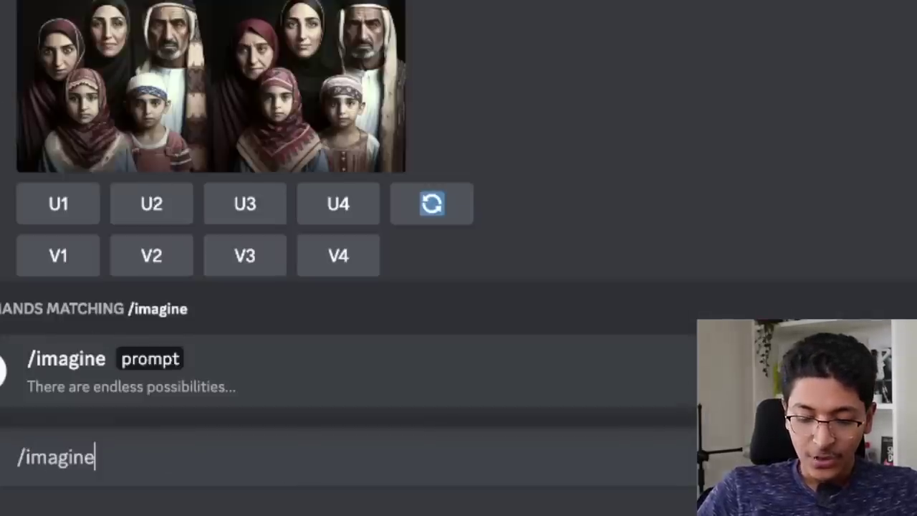
pyautogui.press('Tab')
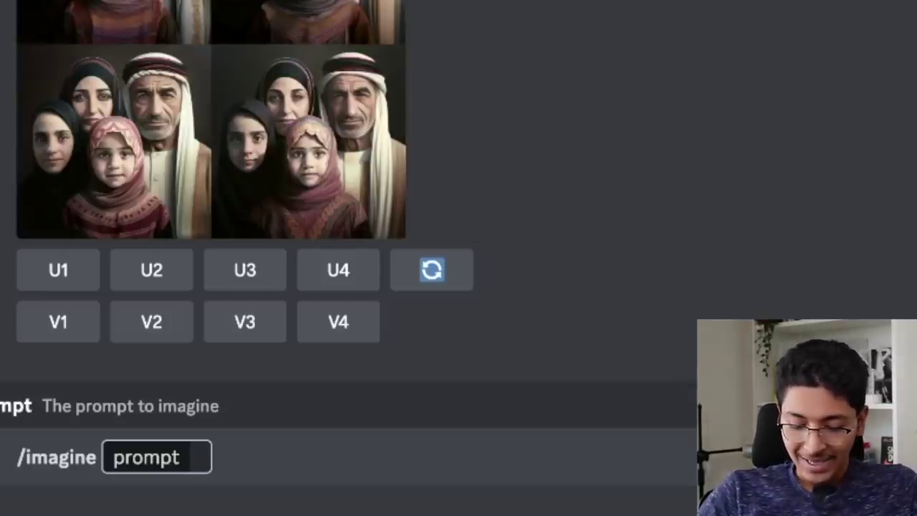
pyautogui.write('brain')
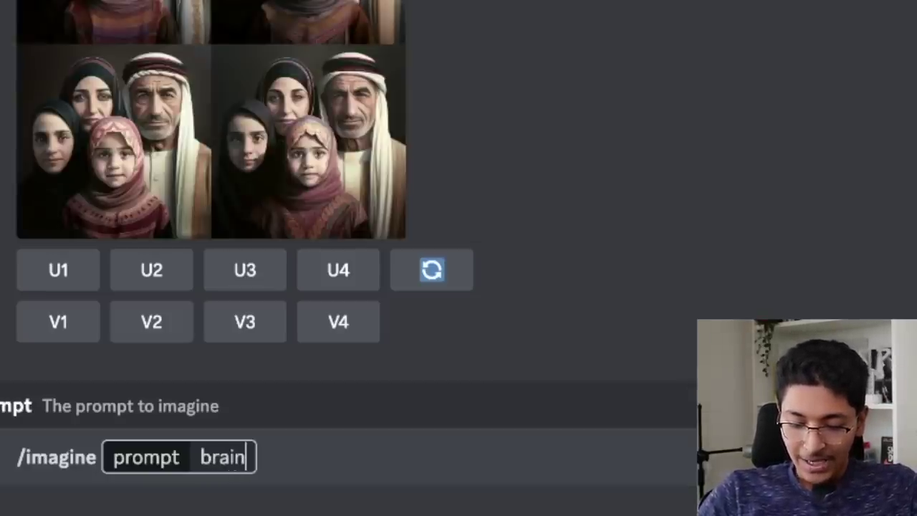
pyautogui.write(' with legs and arms ')
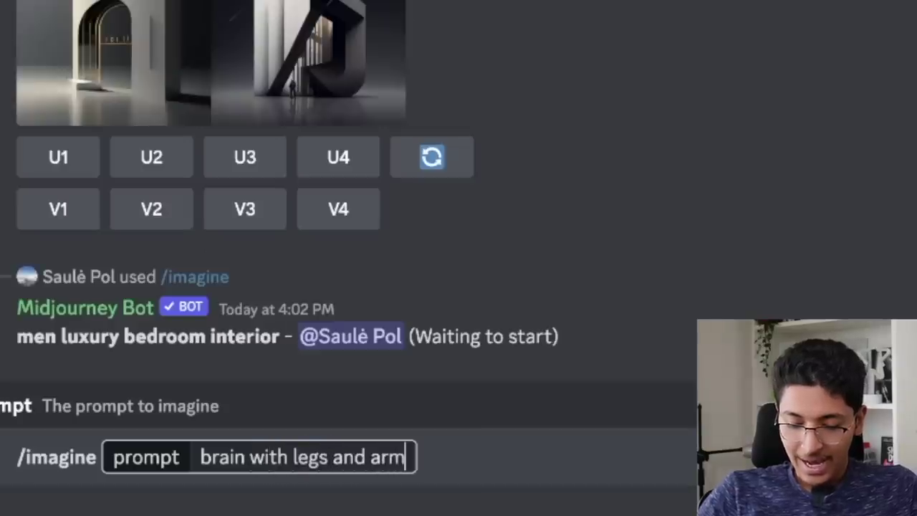
pyautogui.write('cycling a bicyle look')
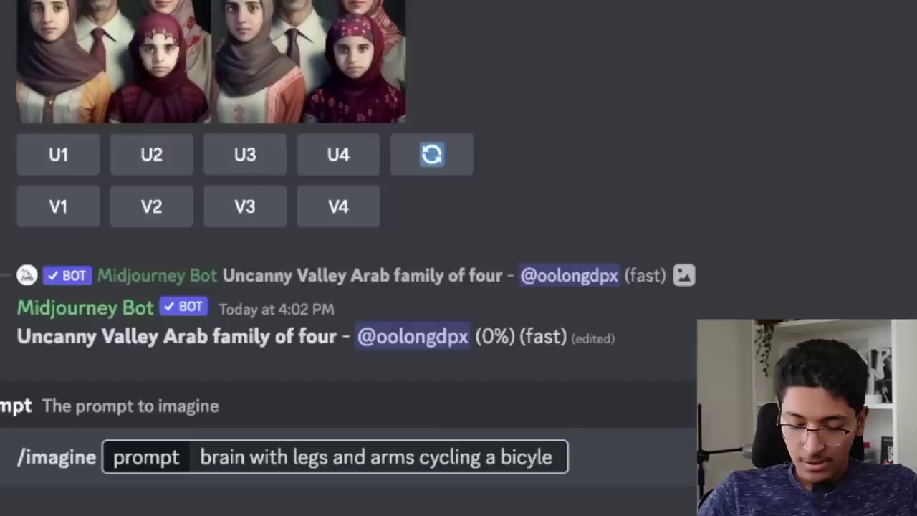
pyautogui.press('Return')
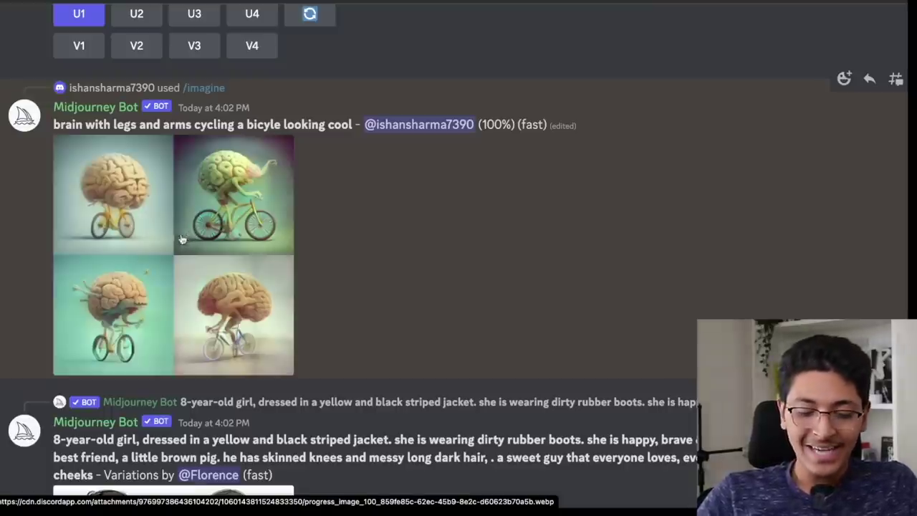
# Inspect the brain-on-bicycle grid and its U/V buttons, then begin a new /imagine command
pyautogui.click(182, 254)
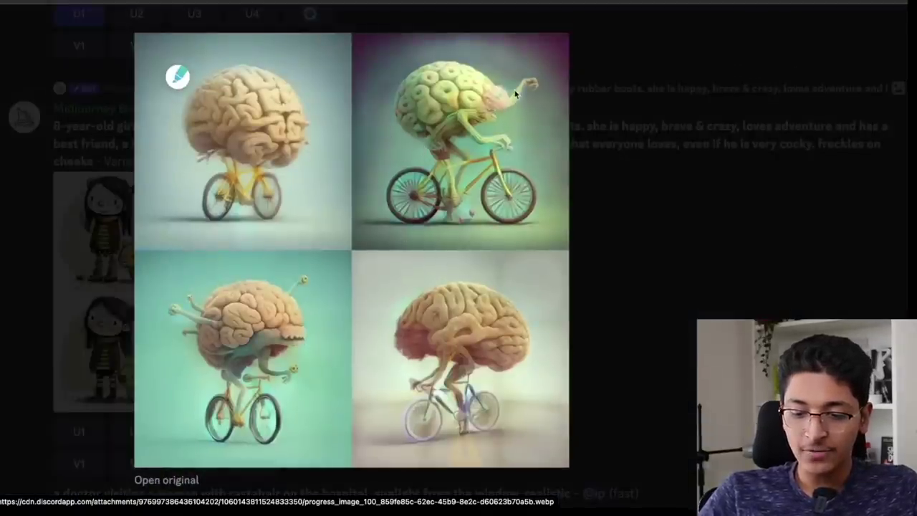
pyautogui.click(617, 241)
pyautogui.scroll(-1, 373, 331)
pyautogui.scroll(-15, 373, 332)
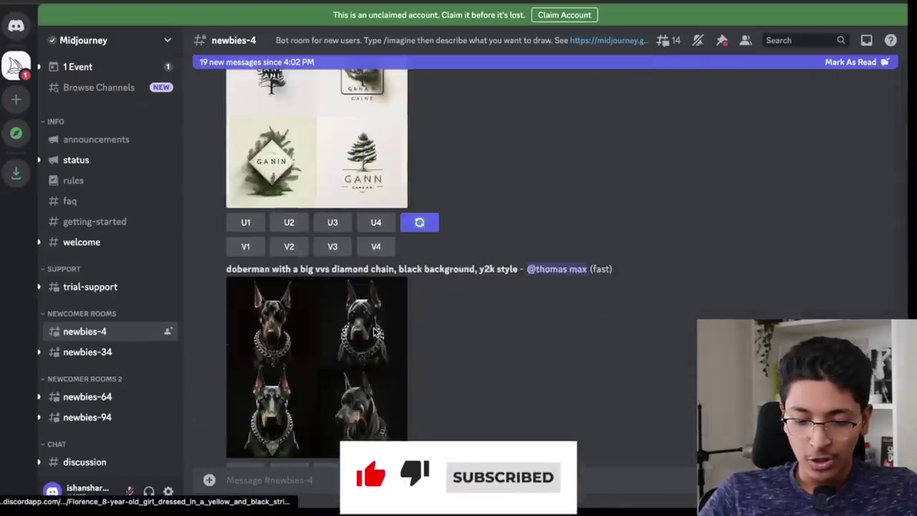
pyautogui.scroll(15, 373, 332)
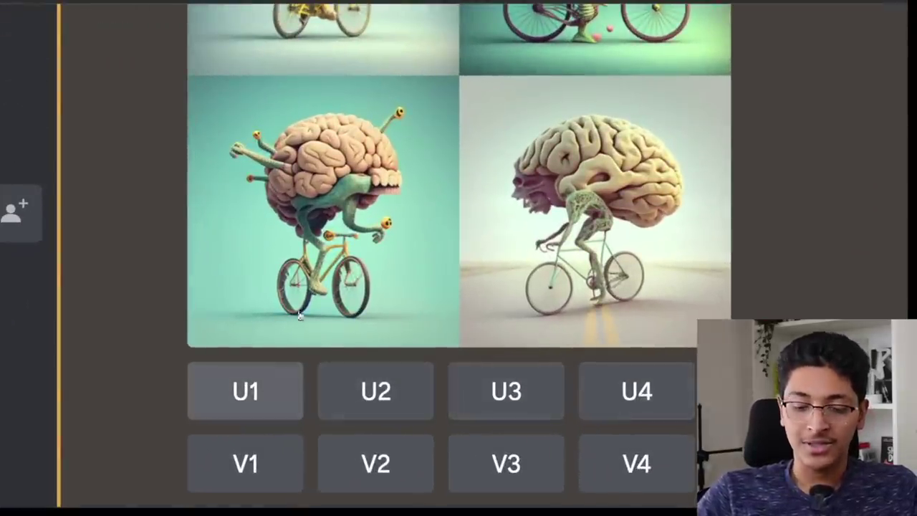
pyautogui.scroll(8, 285, 368)
pyautogui.scroll(-8, 310, 287)
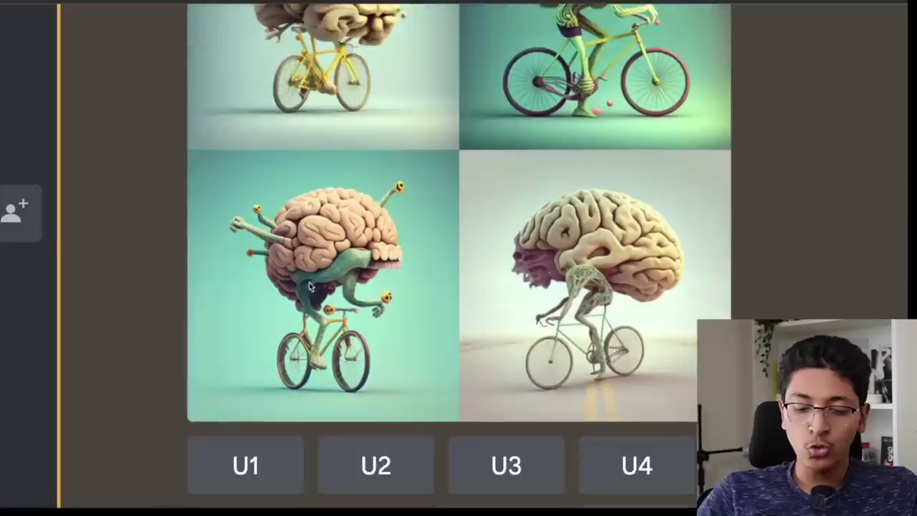
pyautogui.scroll(4, 349, 235)
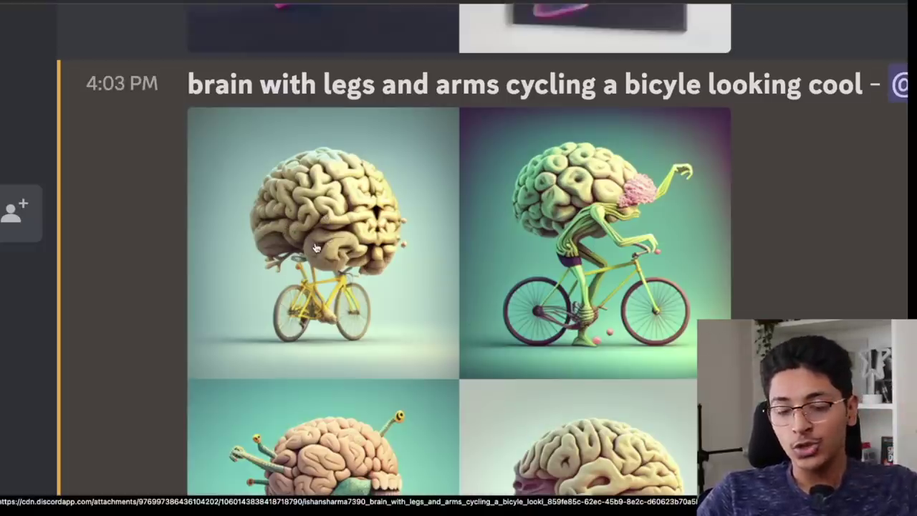
pyautogui.scroll(-2, 315, 247)
pyautogui.scroll(-5, 315, 248)
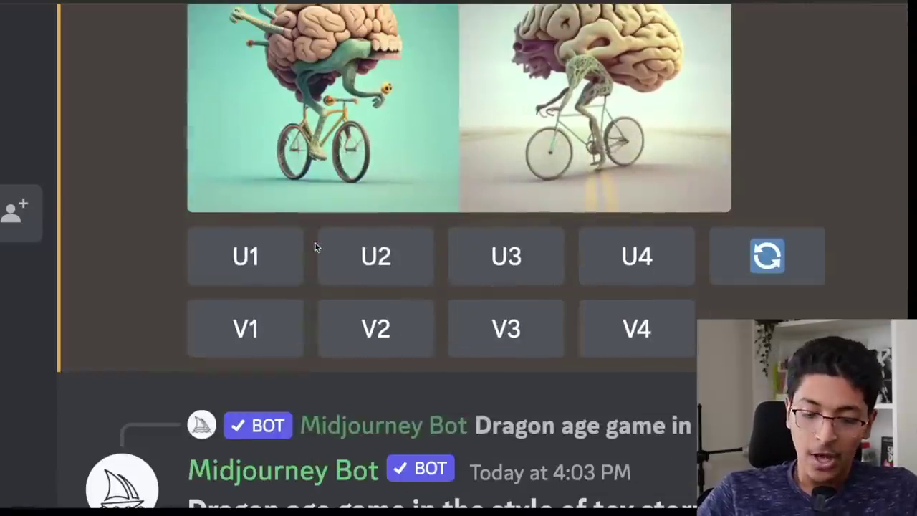
pyautogui.scroll(5, 252, 304)
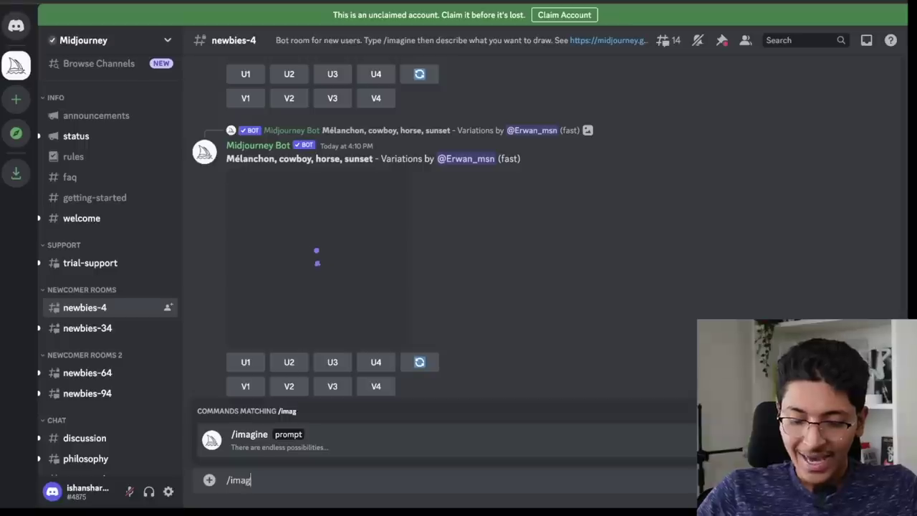
pyautogui.press('Tab')
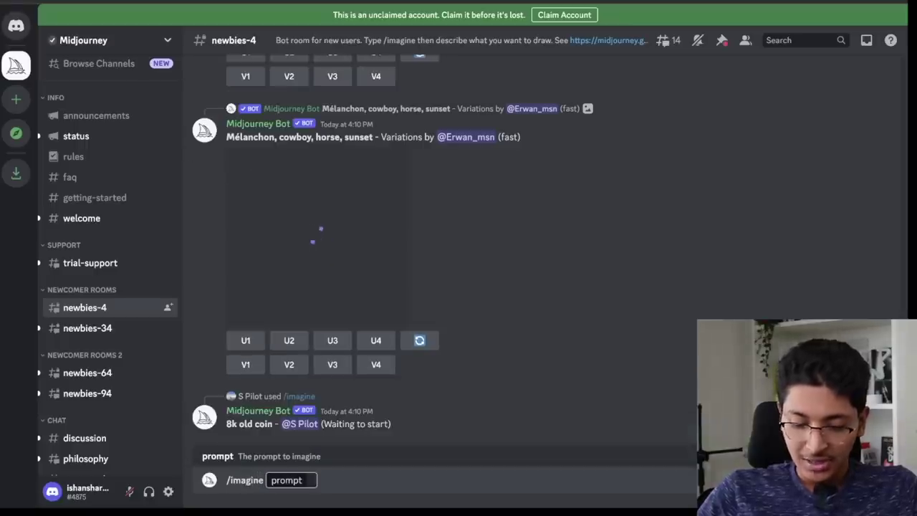
# Submit the prompt 'furistic space art' and upscale the grid's fourth image with U4
pyautogui.write('furistic space art')
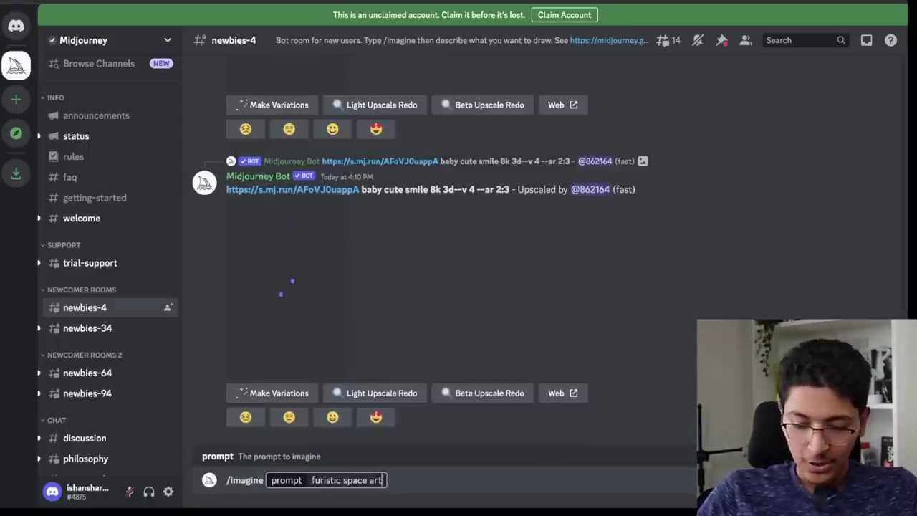
pyautogui.press('Return')
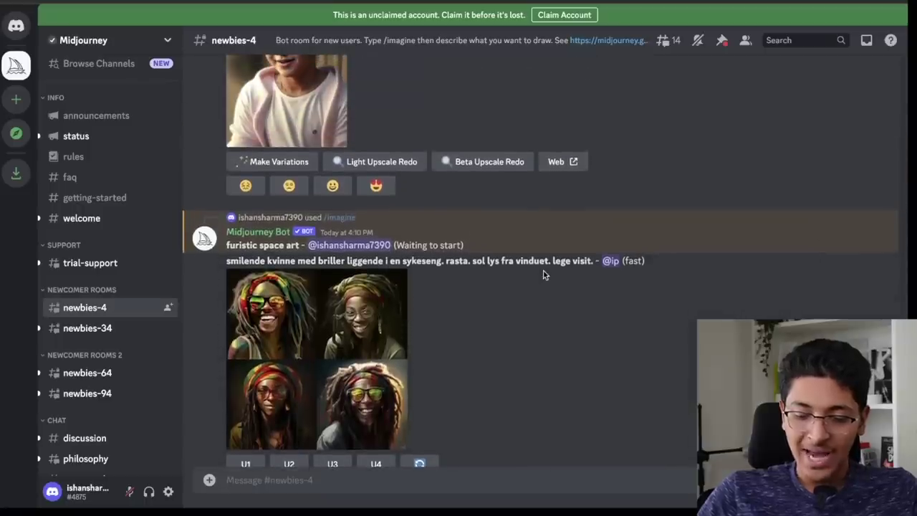
pyautogui.click(298, 222)
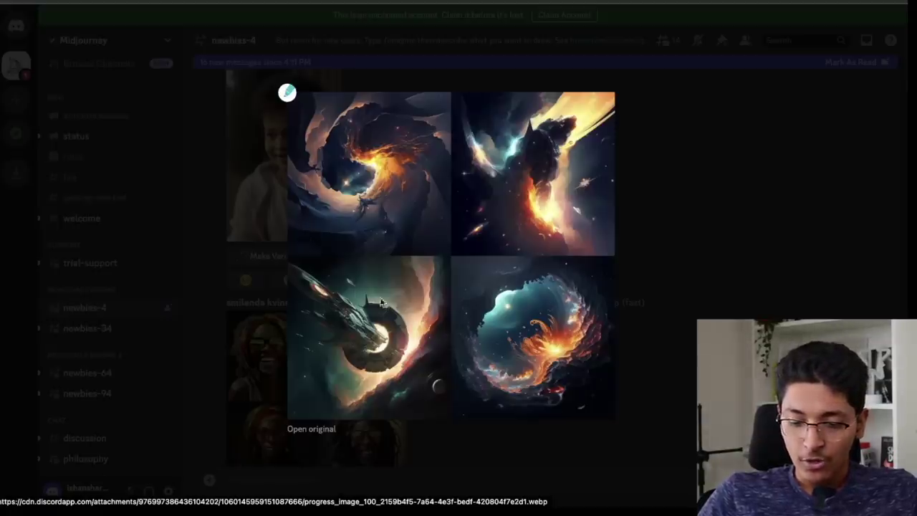
pyautogui.click(262, 286)
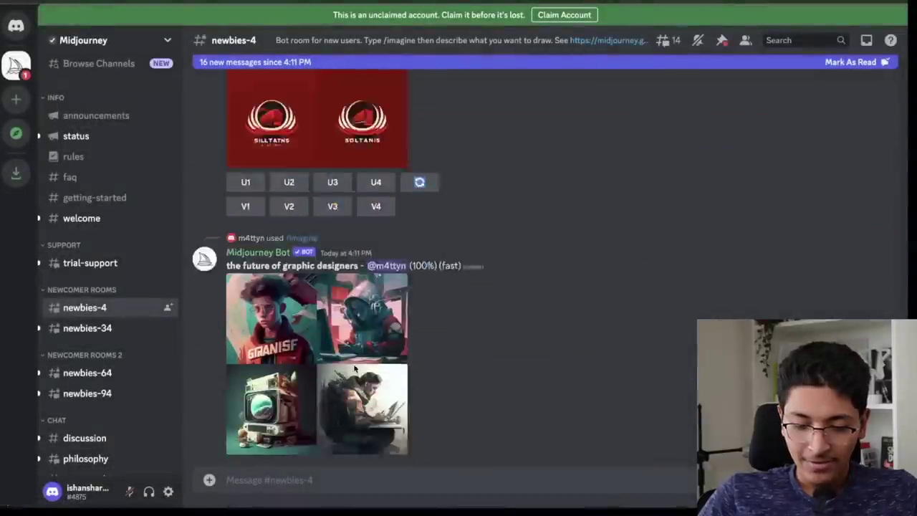
pyautogui.scroll(-10, 354, 369)
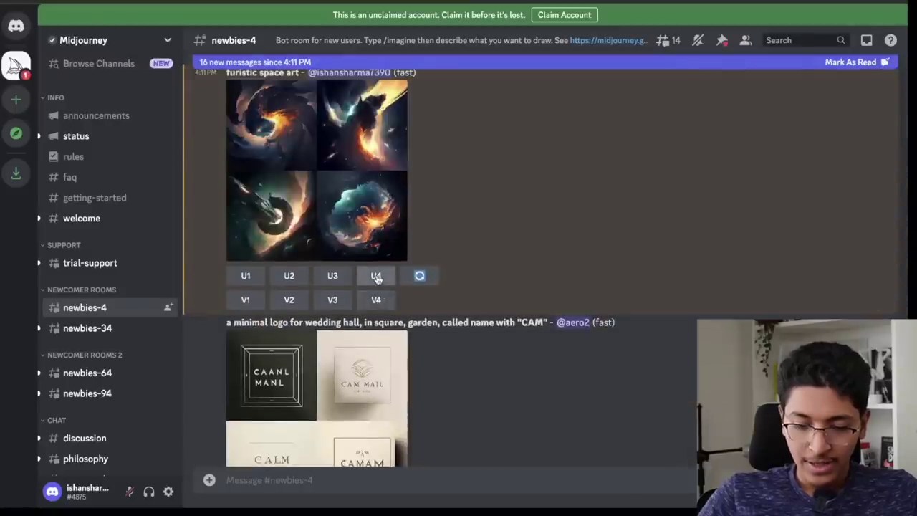
pyautogui.click(375, 275)
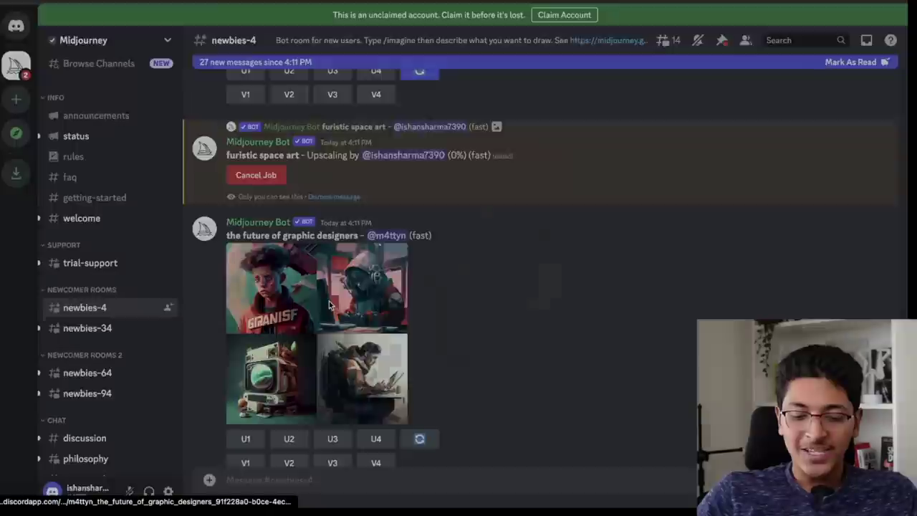
# View the upscaled space art image full size via Open original, then return to the chat
pyautogui.click(329, 306)
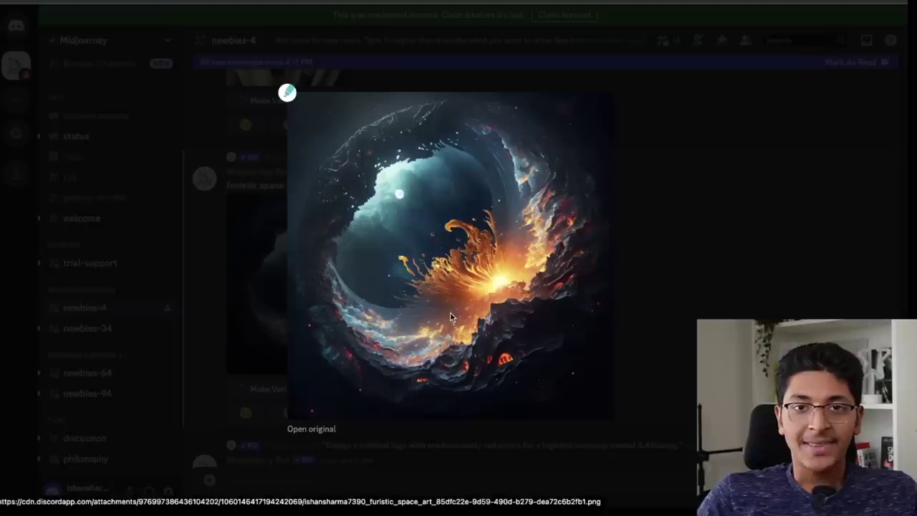
pyautogui.click(308, 428)
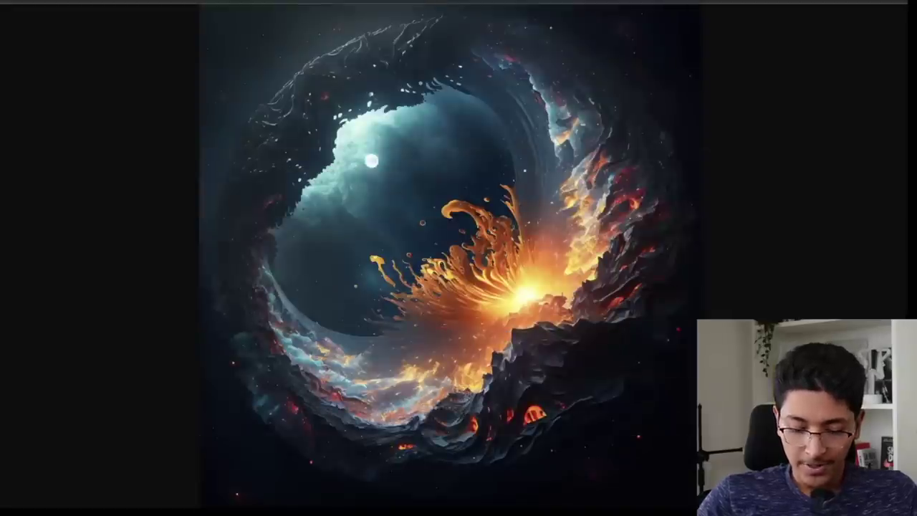
pyautogui.click(212, 159)
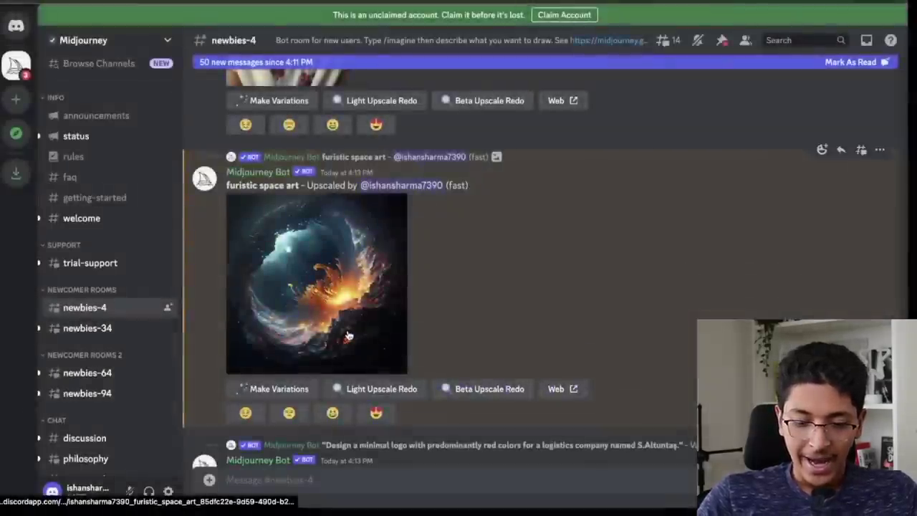
pyautogui.scroll(-10, 430, 286)
# Start an /imagine prompt with the pasted upscaled image link followed by 'mechanical key'
pyautogui.write('/imagine')
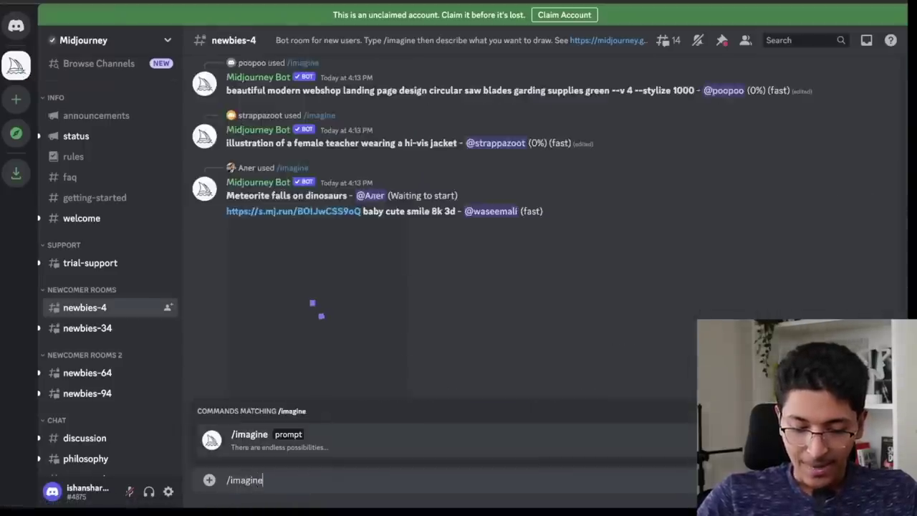
pyautogui.press('Tab')
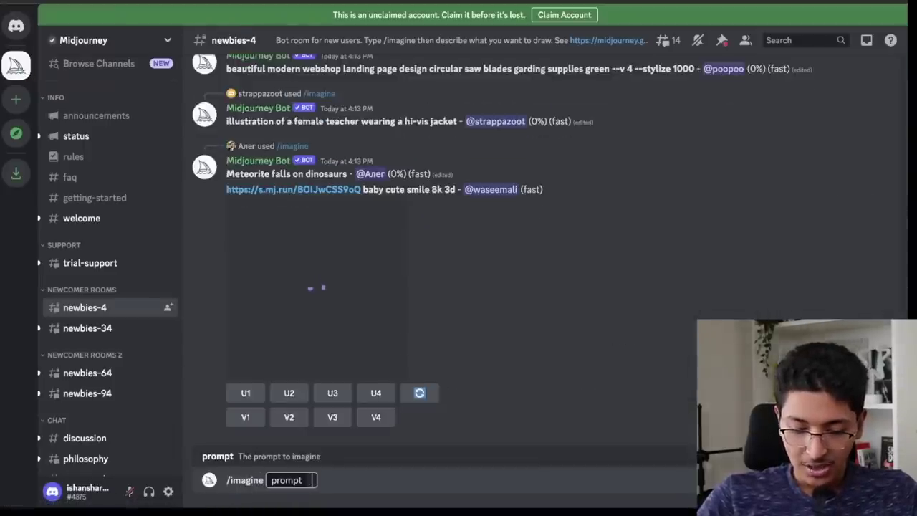
pyautogui.hotkey('ctrl', 'v')
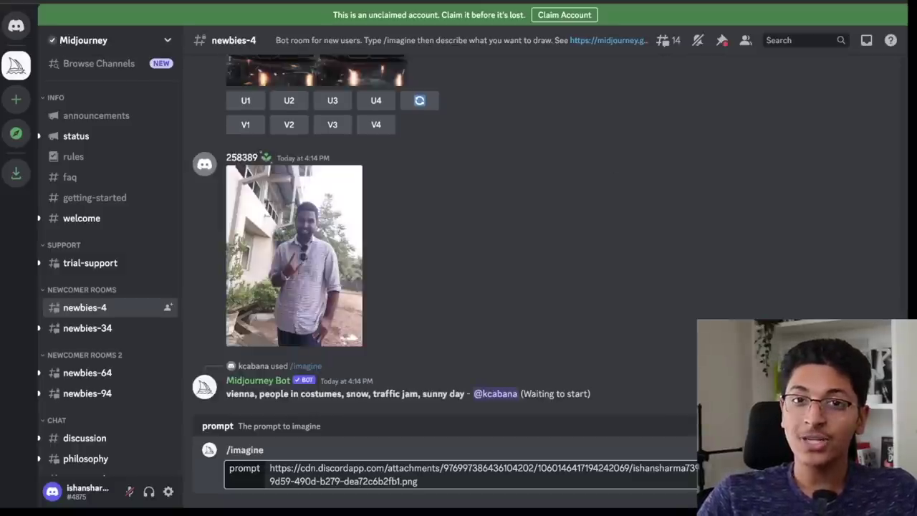
pyautogui.write('mecha')
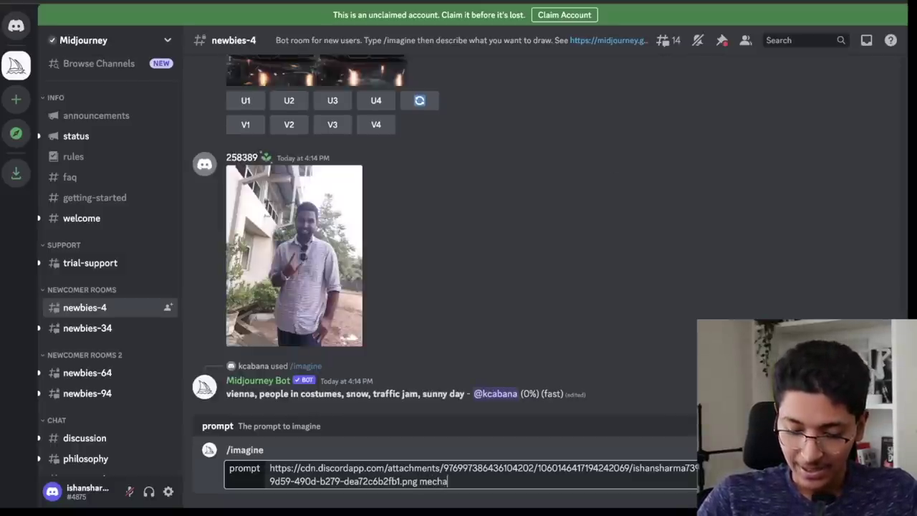
pyautogui.write('nical key')
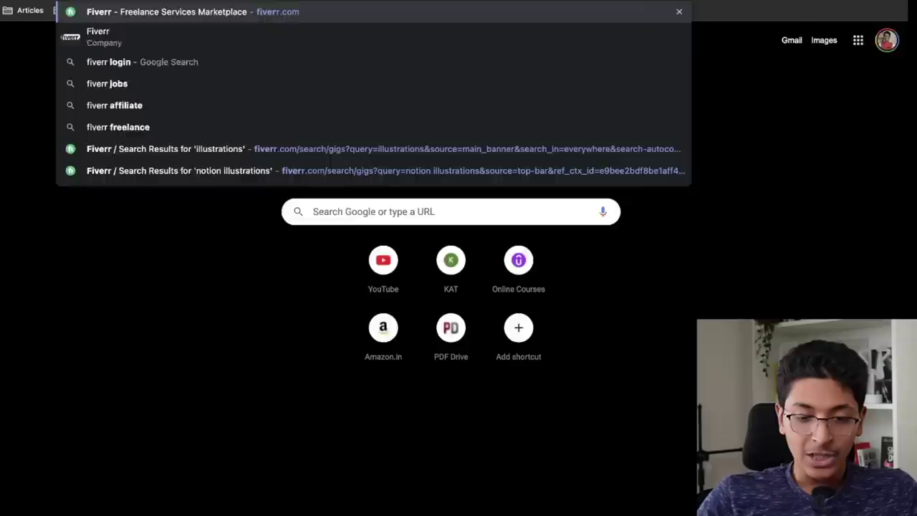
# Open Fiverr and run a search for illustrations
pyautogui.press('Return')
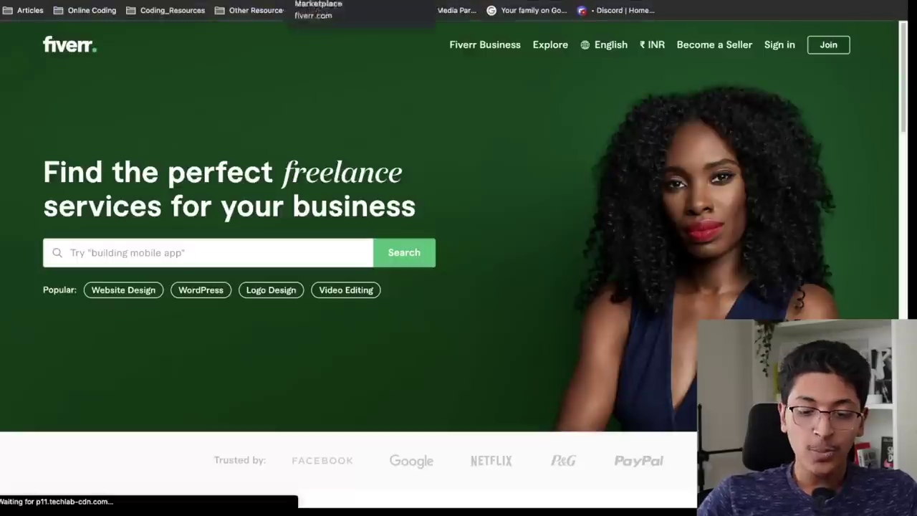
pyautogui.click(225, 231)
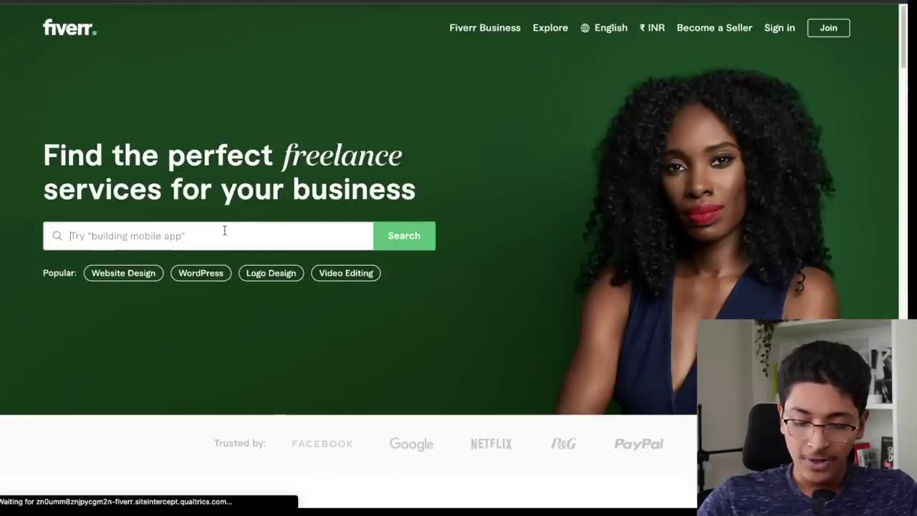
pyautogui.write('u')
pyautogui.write('llustr')
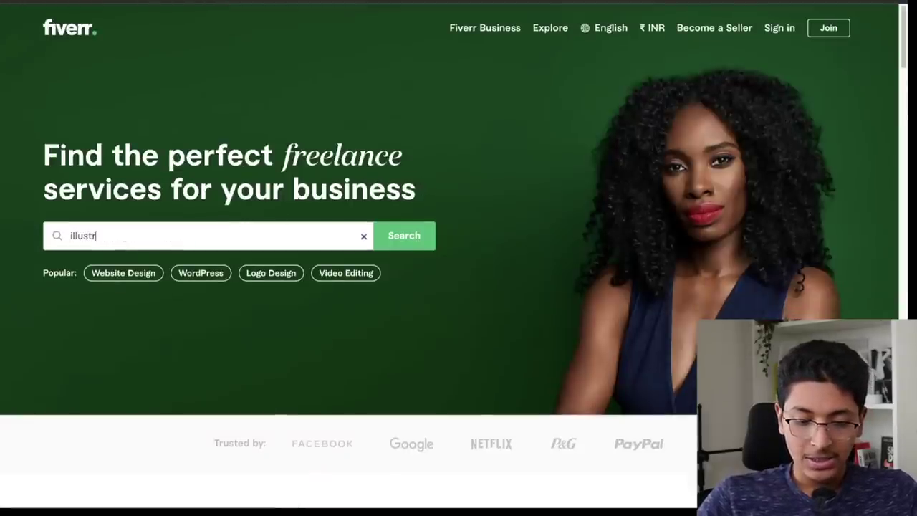
pyautogui.write('ations')
pyautogui.press('Return')
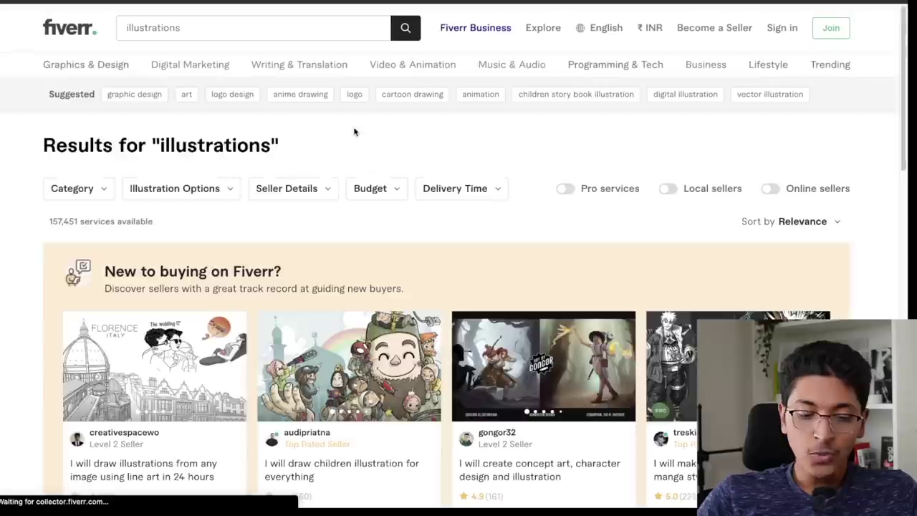
# Scroll through the illustration gig cards, comparing starting prices from ₹870
pyautogui.scroll(-7, 484, 276)
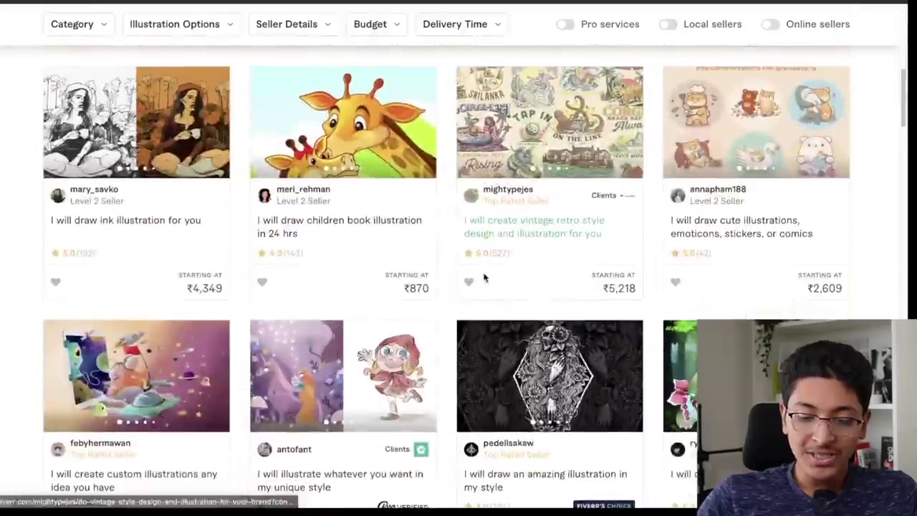
pyautogui.scroll(2, 485, 276)
pyautogui.scroll(-1, 485, 277)
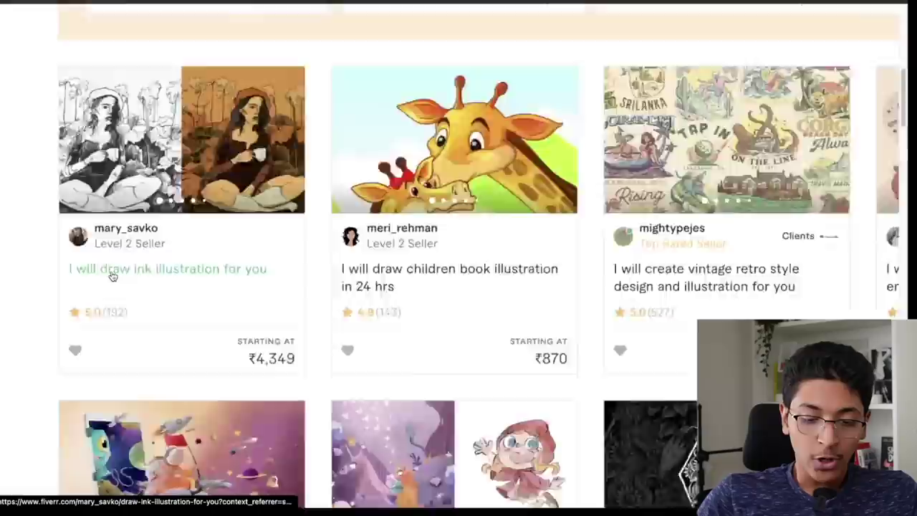
pyautogui.keyDown('ctrl'); pyautogui.scroll(5, 113, 276); pyautogui.keyUp('ctrl')
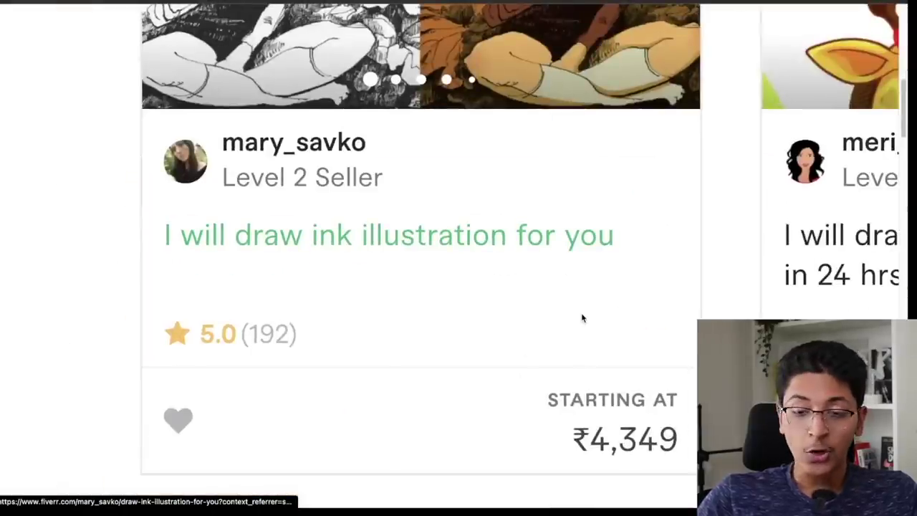
pyautogui.hscroll(10, 581, 317)
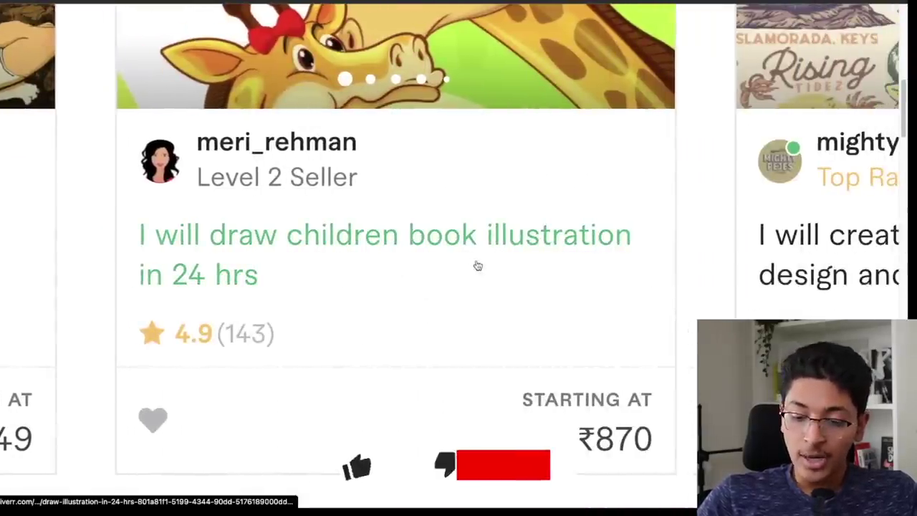
pyautogui.hscroll(5, 624, 296)
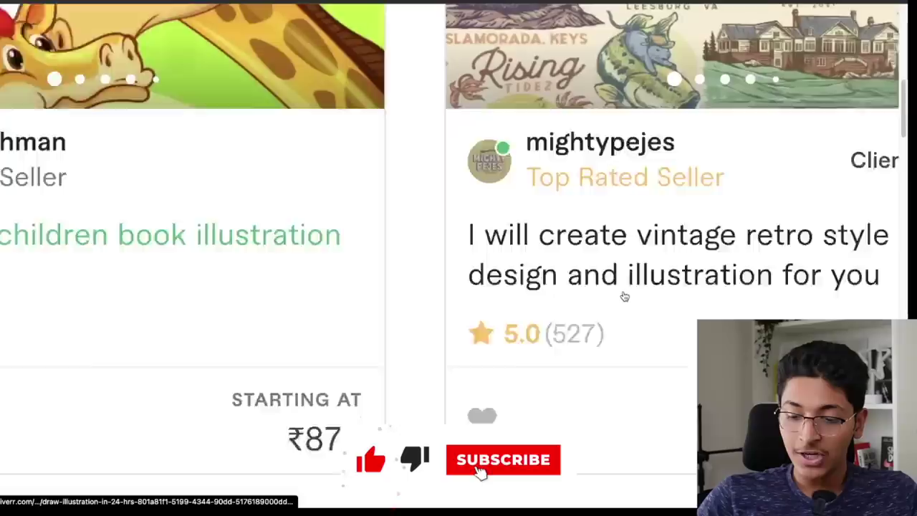
pyautogui.hscroll(6, 624, 296)
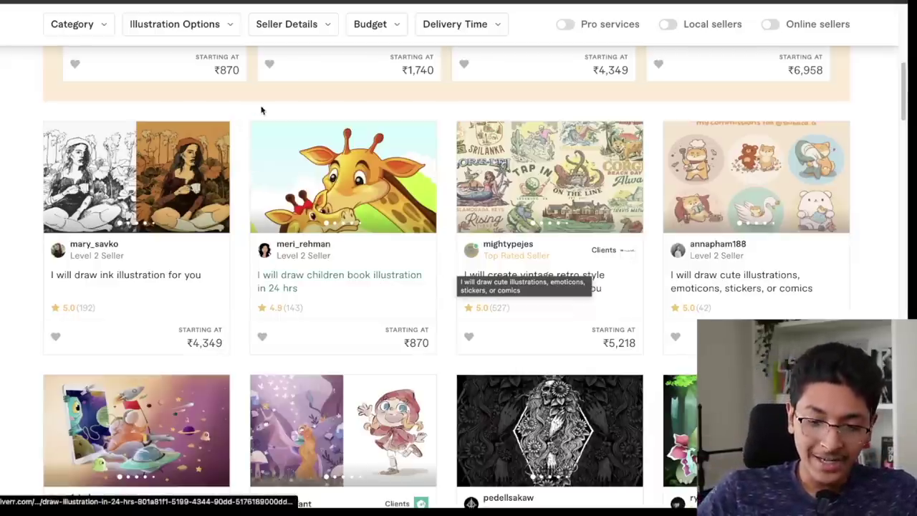
pyautogui.press('super+Tab')
pyautogui.write('/imag')
# Submit /imagine with the prompt 'ui design of a dating app for dogs'
pyautogui.press('Tab')
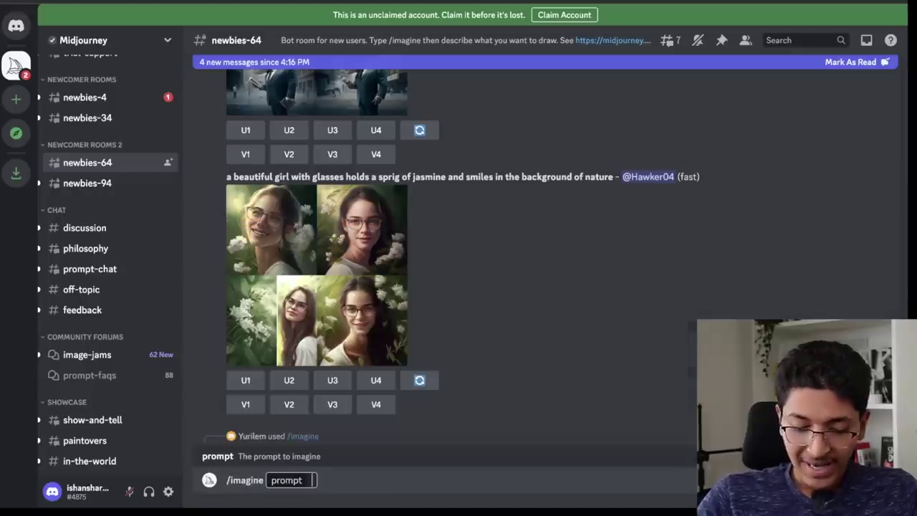
pyautogui.write('ui design of a')
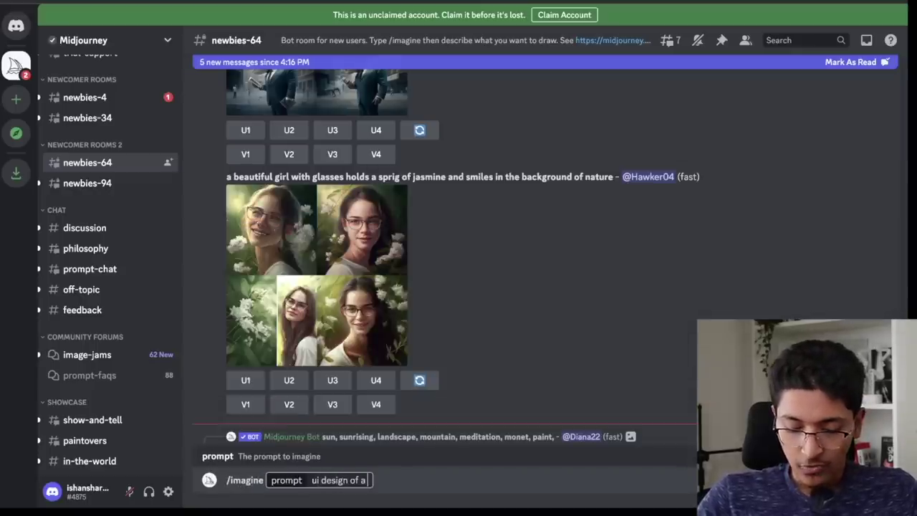
pyautogui.write(' dating app for dog')
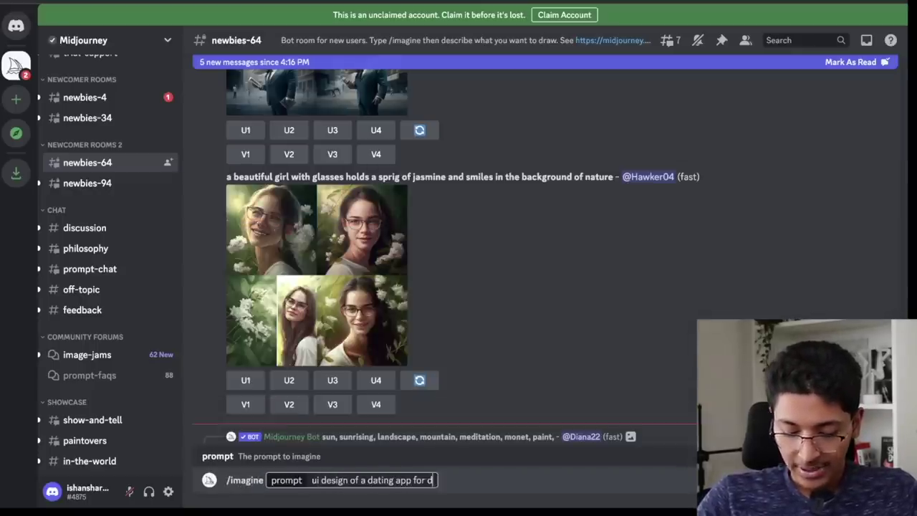
pyautogui.write('s')
pyautogui.press('Return')
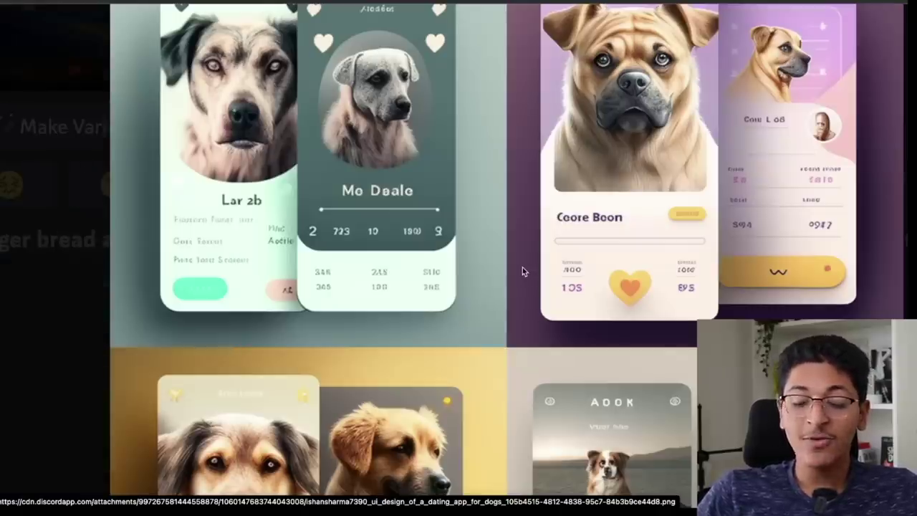
# Scroll through the enlarged dog dating app mockup, zoom out, and close the viewer
pyautogui.scroll(-3, 522, 267)
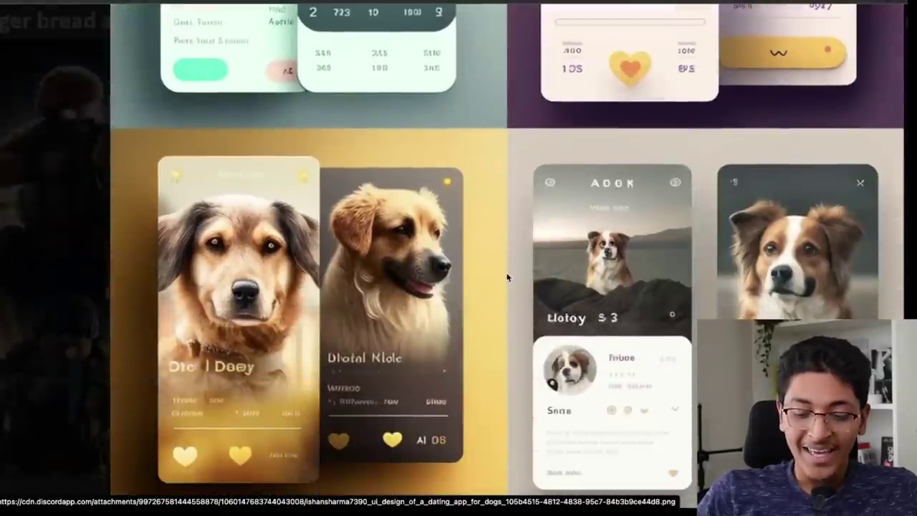
pyautogui.scroll(-1, 507, 277)
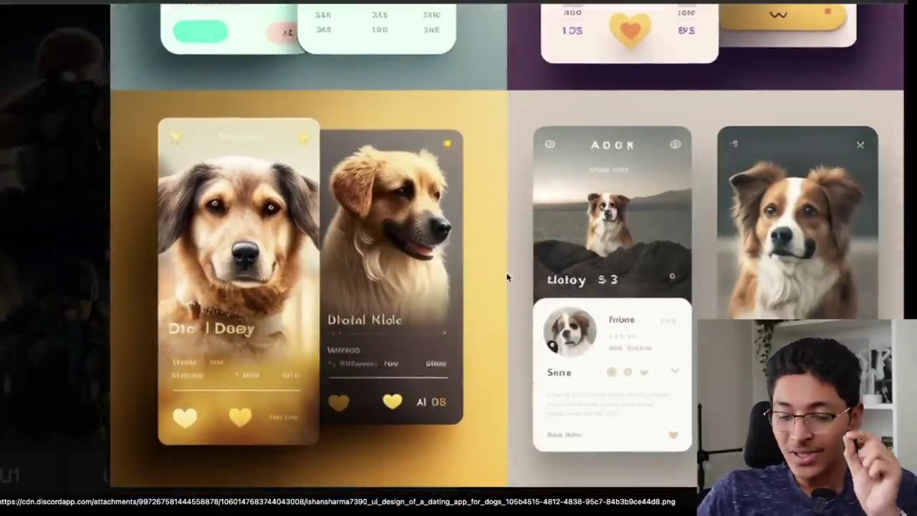
pyautogui.click(506, 277)
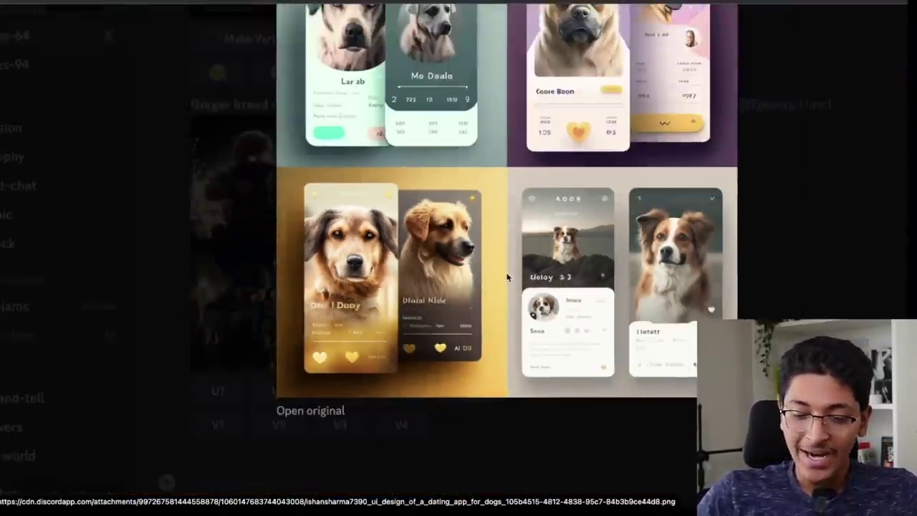
pyautogui.click(252, 332)
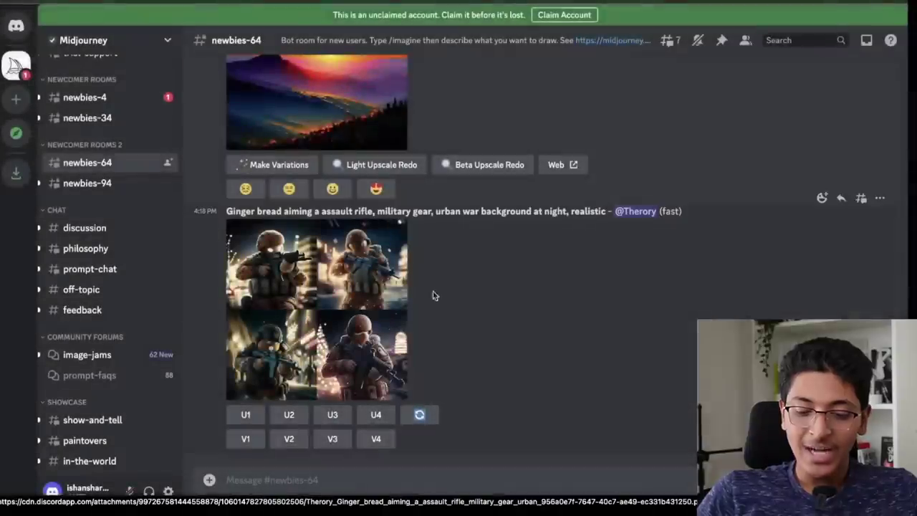